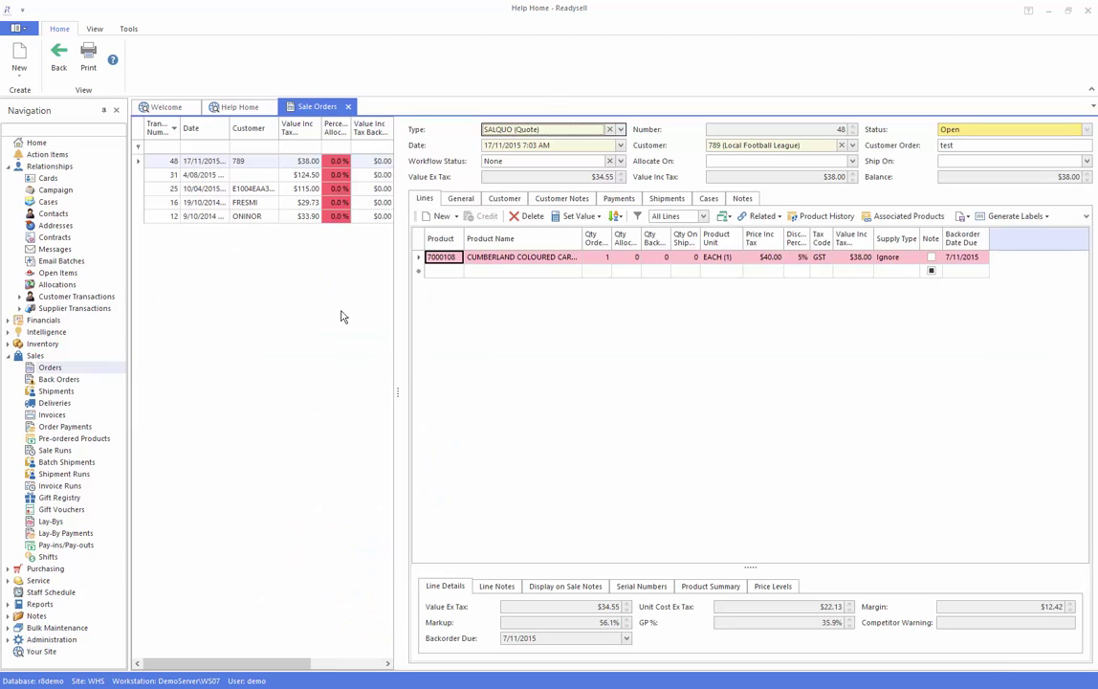
- Create a new sale order and set its transaction type to SALQUO (Quote)
left_click(15, 59)
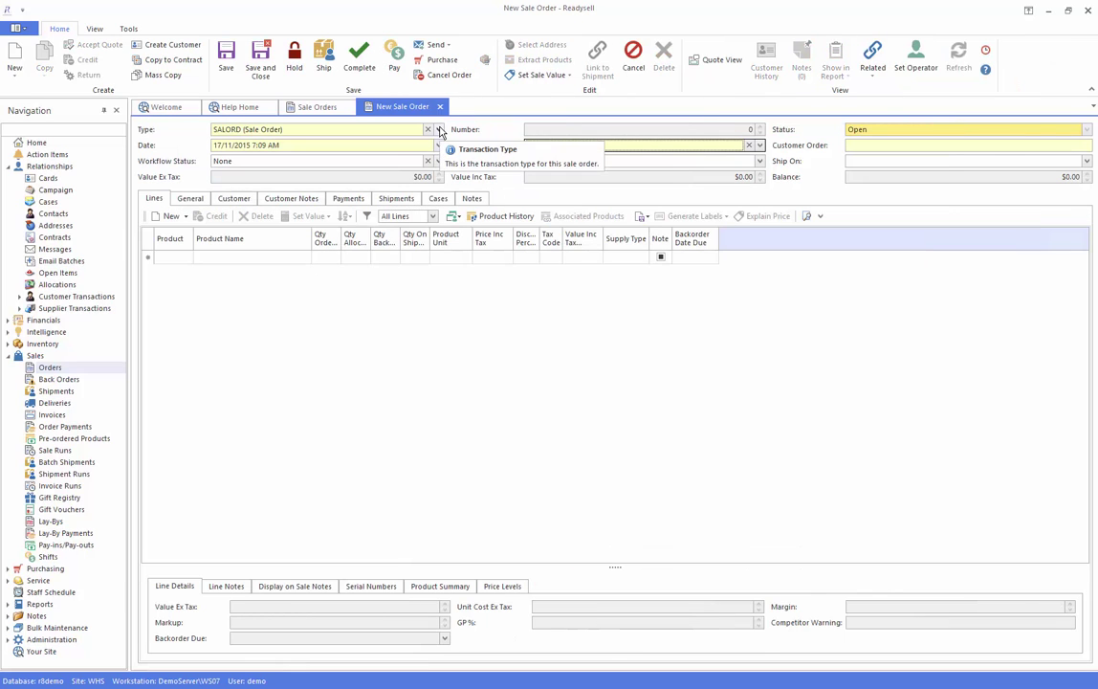
left_click(439, 130)
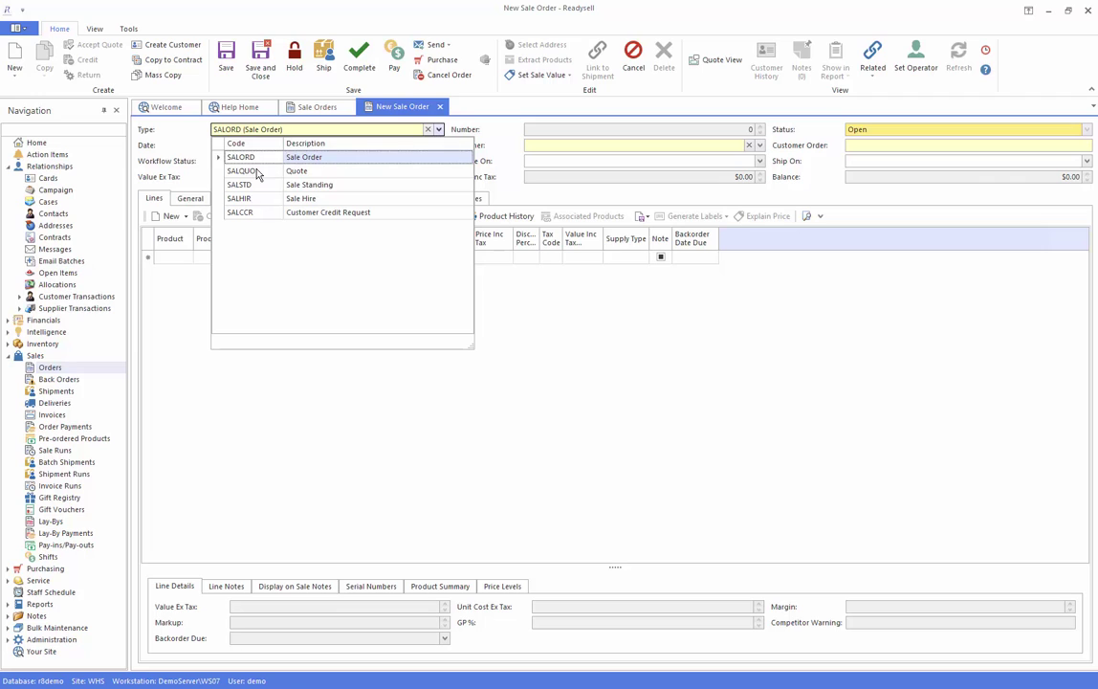
left_click(255, 172)
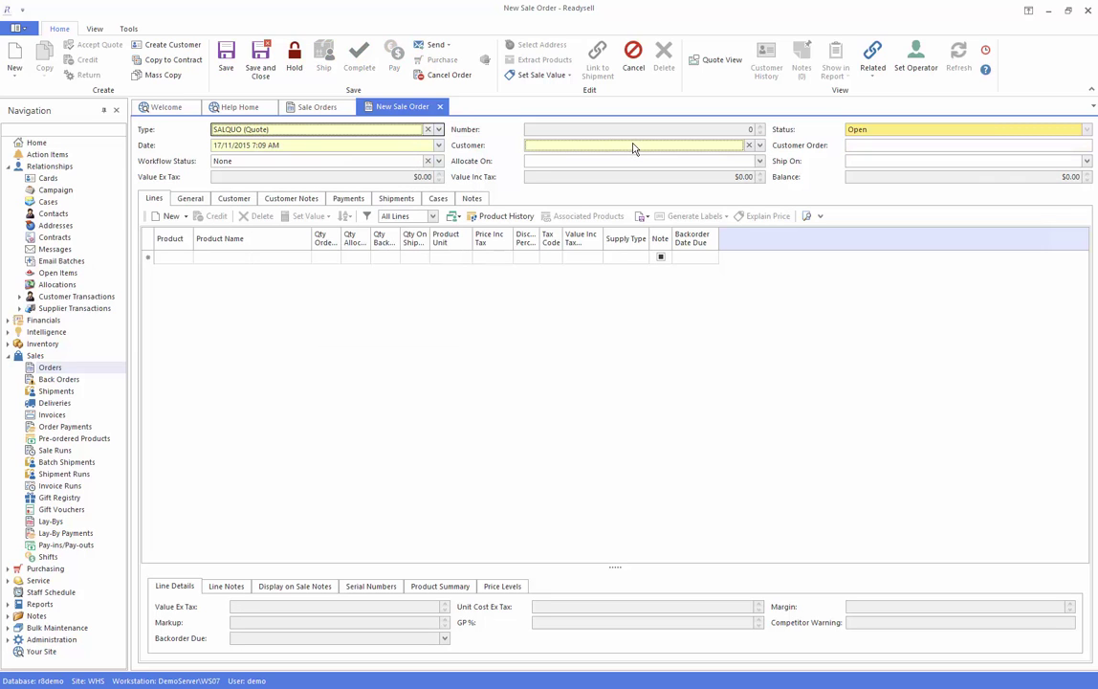
- Assign the quote to the customer Local Football League and enter "test quote" as the customer order
left_click(760, 145)
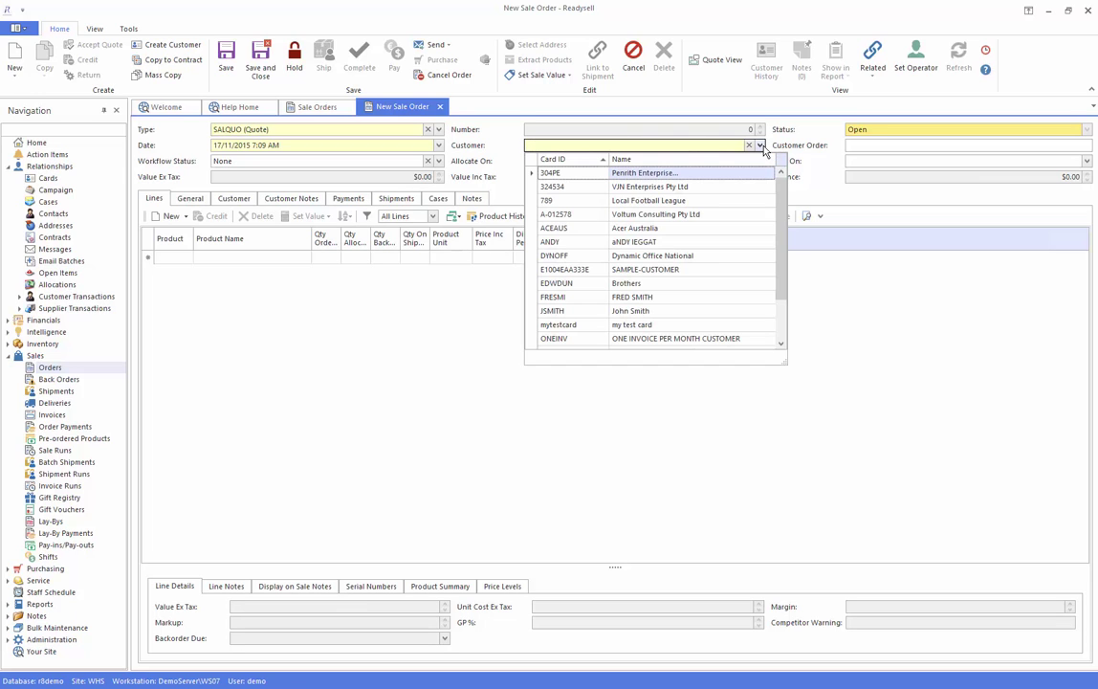
left_click(605, 202)
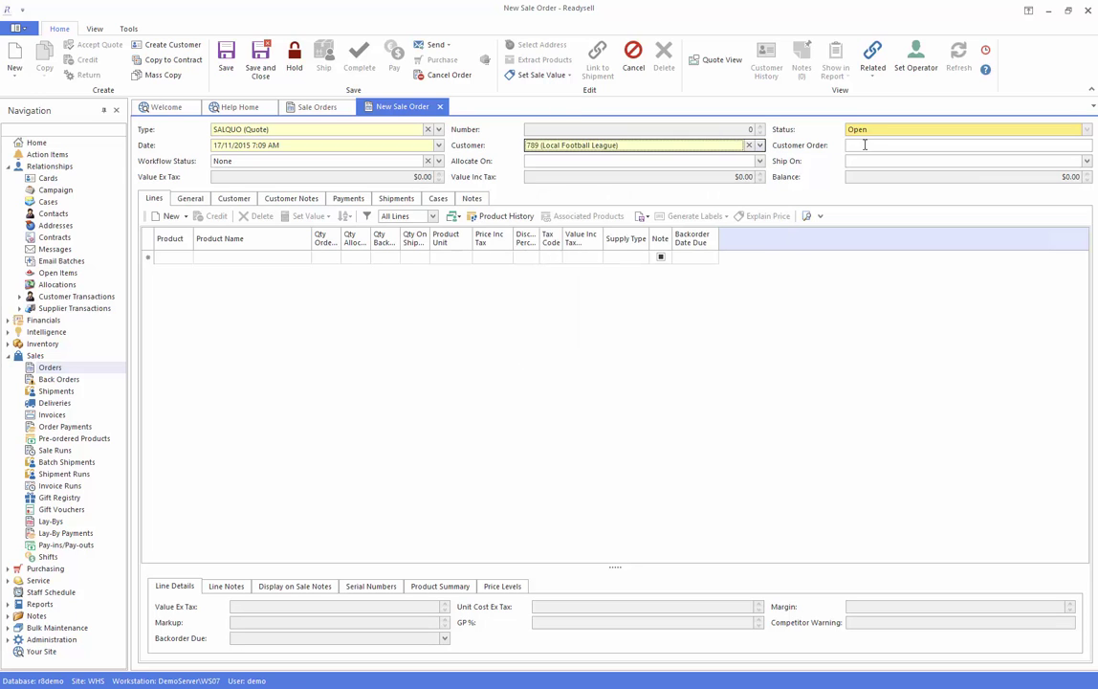
left_click(865, 144)
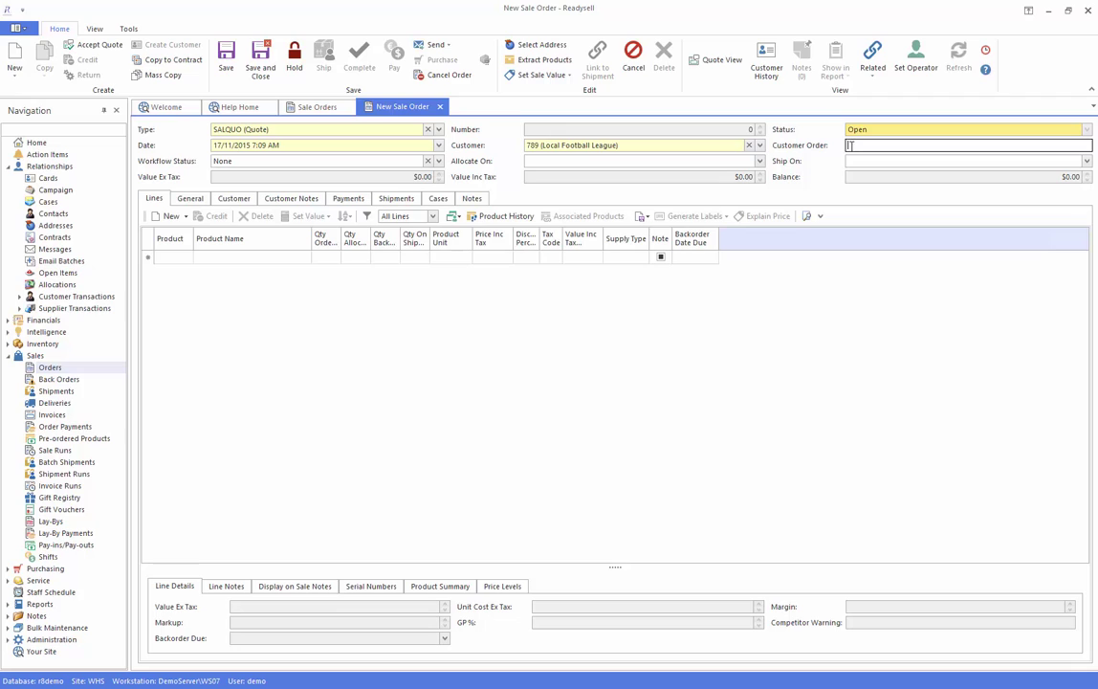
type("test quote")
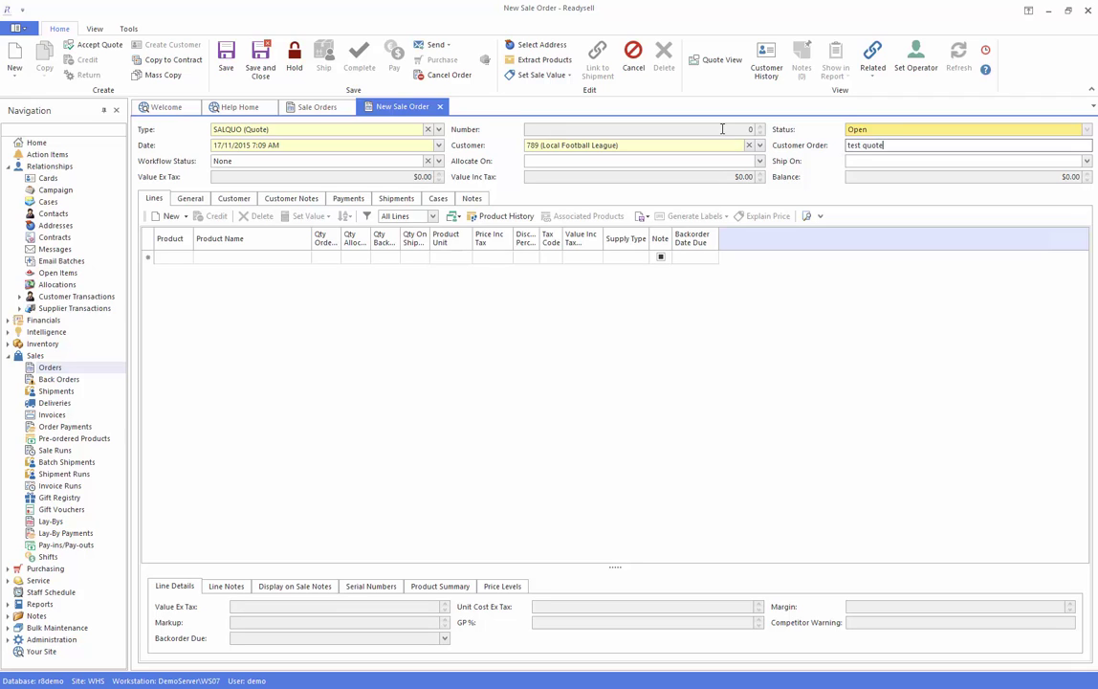
- Search the products for "paper" and add product 7000349, the Marbig kraft paper dispenser, with an ordered quantity of 10
left_click(183, 258)
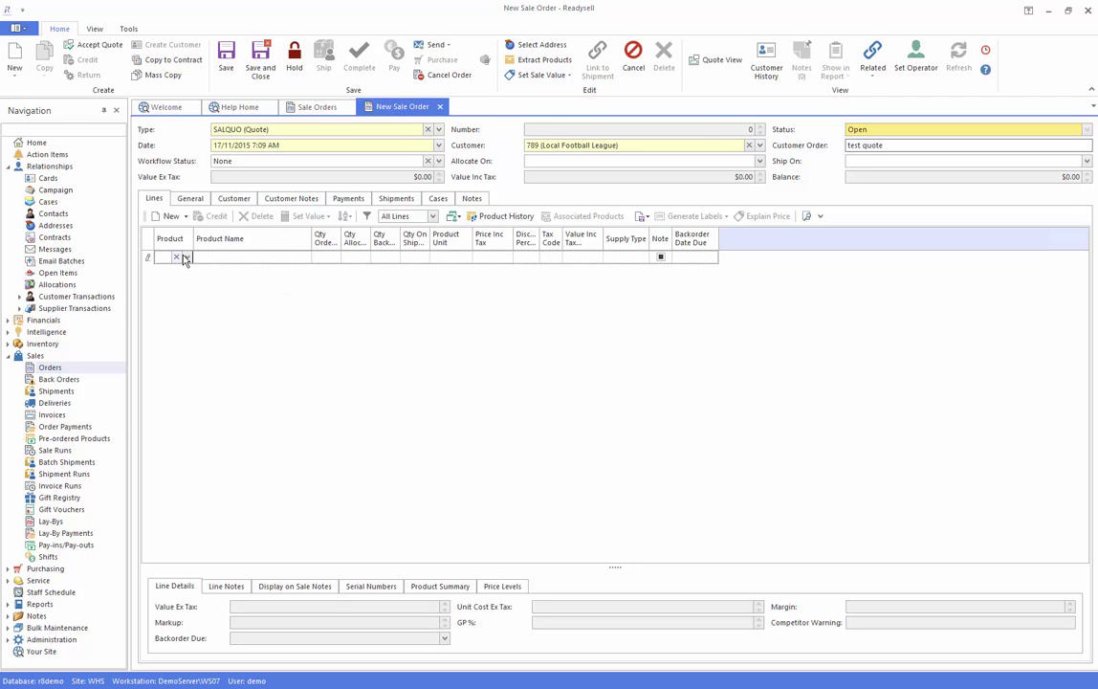
left_click(187, 257)
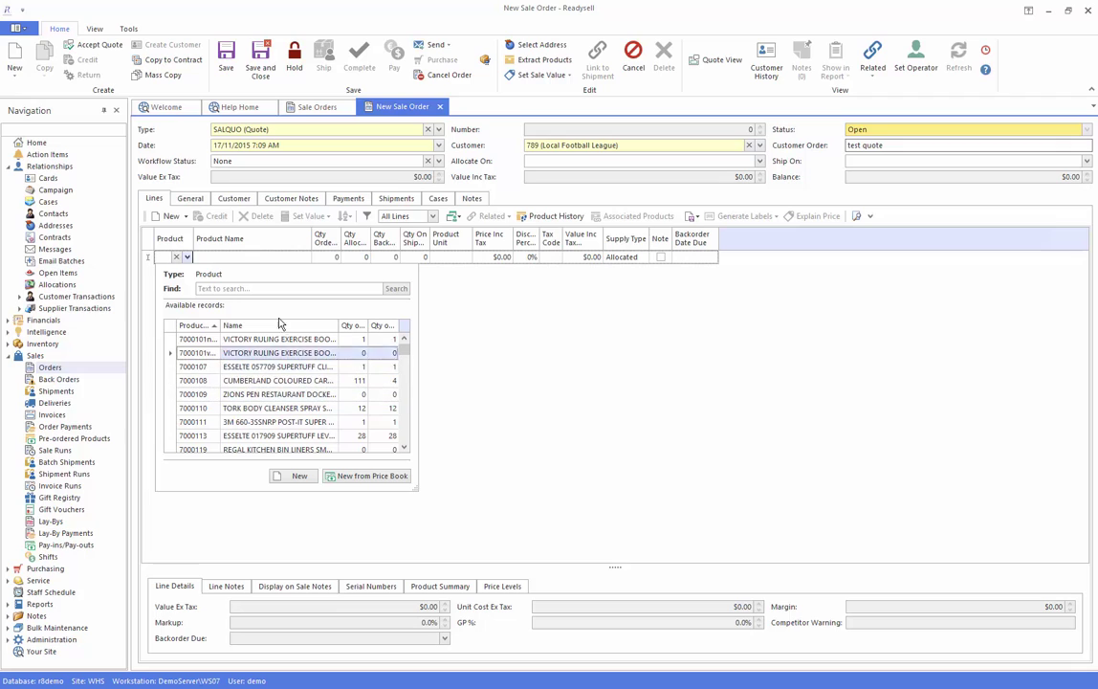
left_click(244, 287)
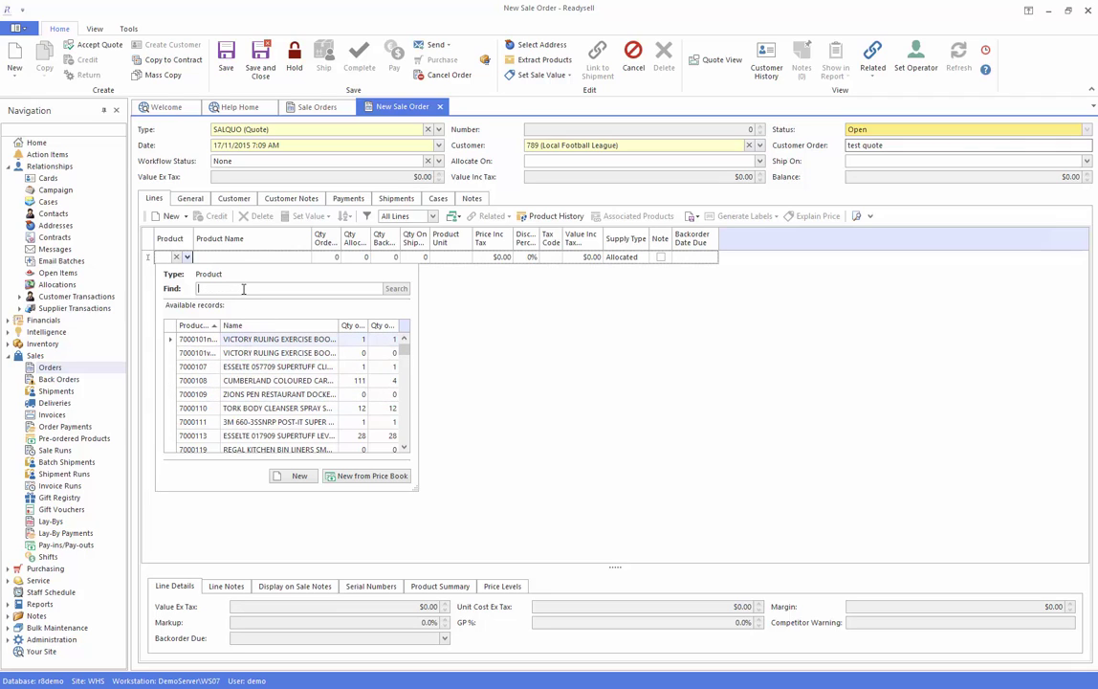
type("paper")
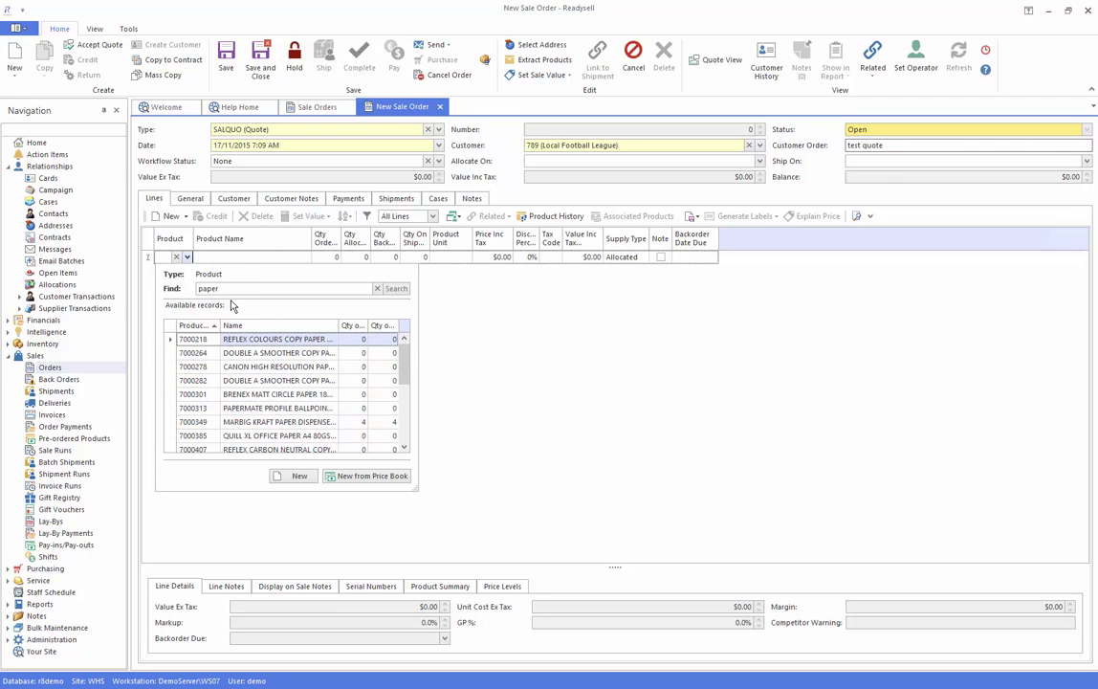
double_click(256, 422)
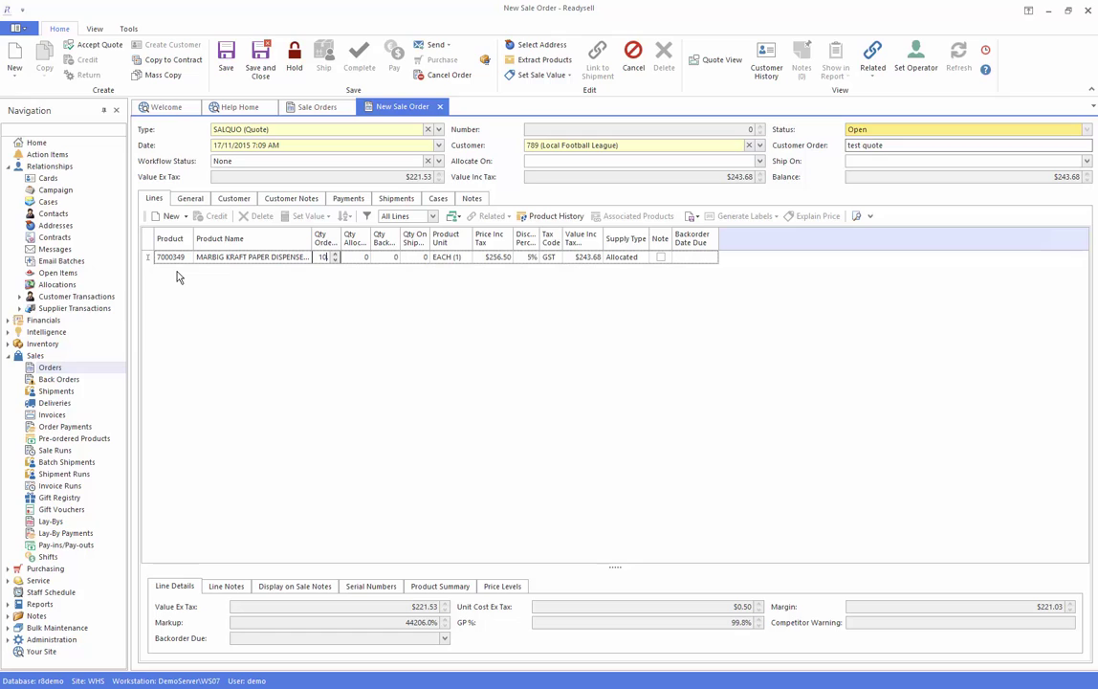
key("Return")
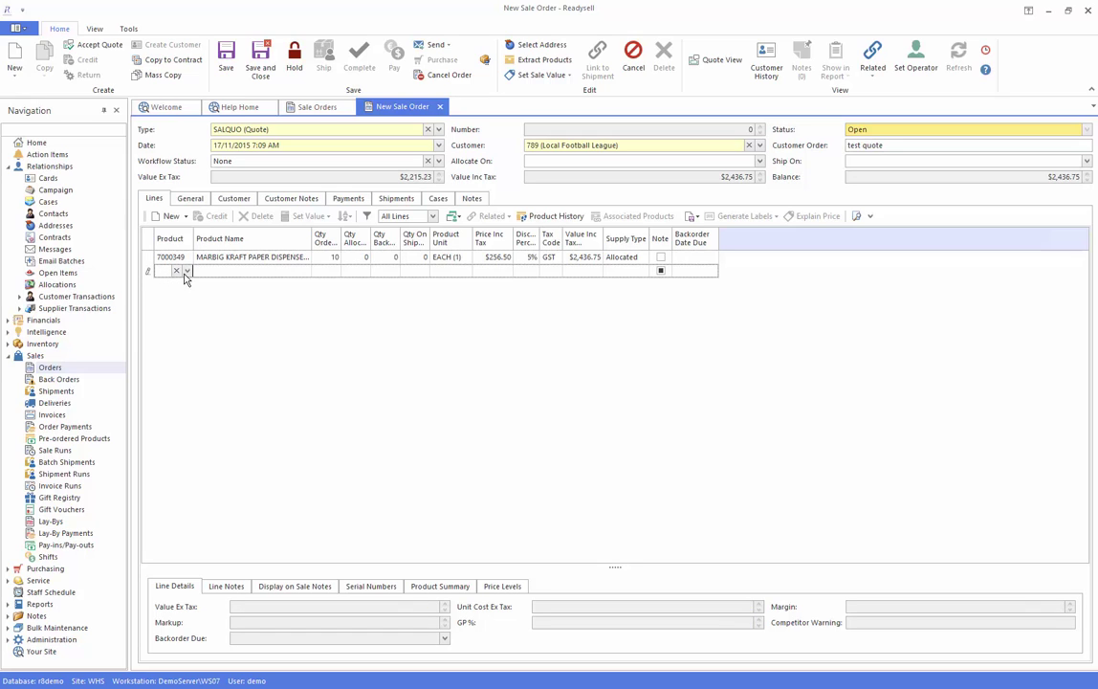
- Search for "paper" again and add product 7006790, the Office National A4 Ultra White paper, as the second line
left_click(186, 271)
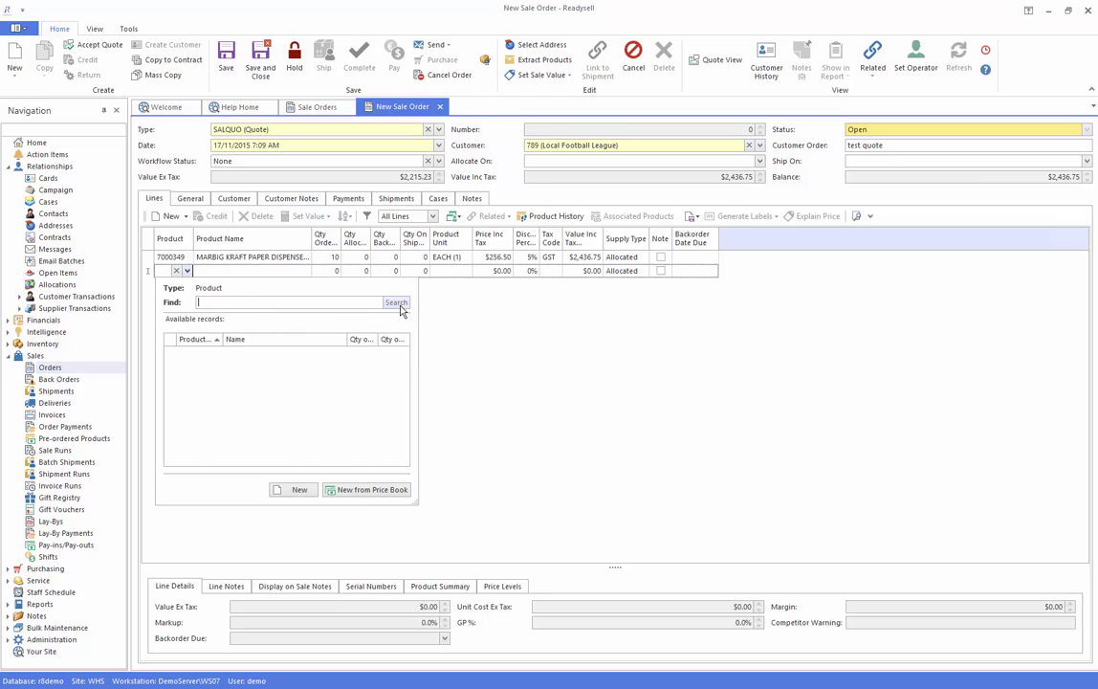
left_click(396, 303)
left_click(250, 301)
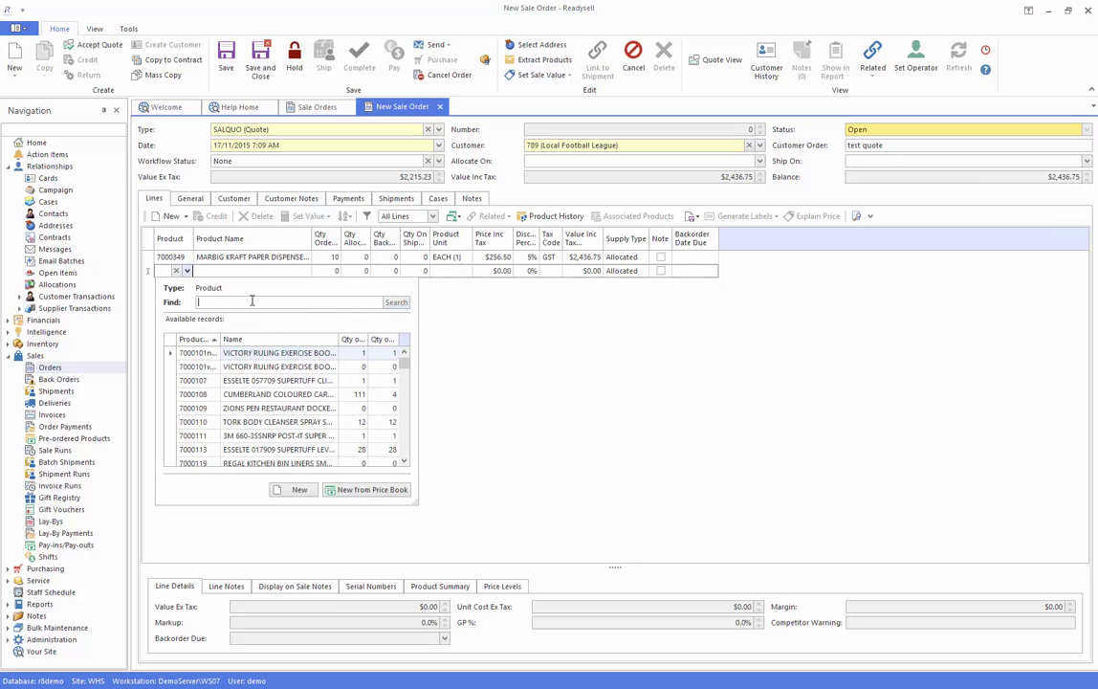
type("paper")
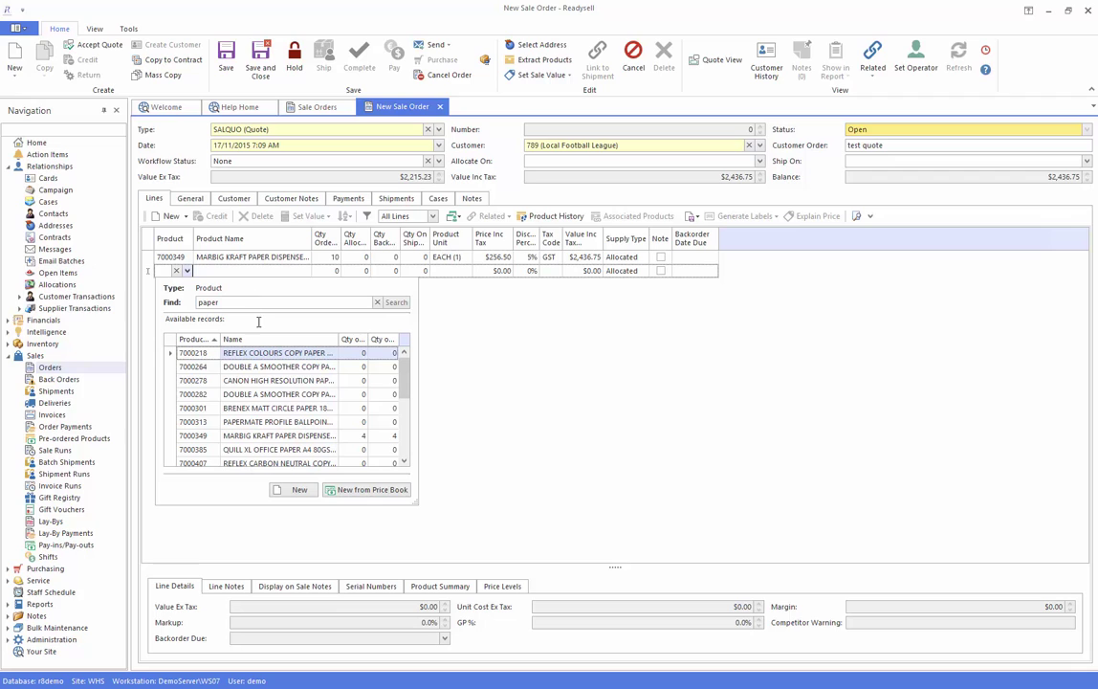
left_click(382, 394)
left_click(405, 450)
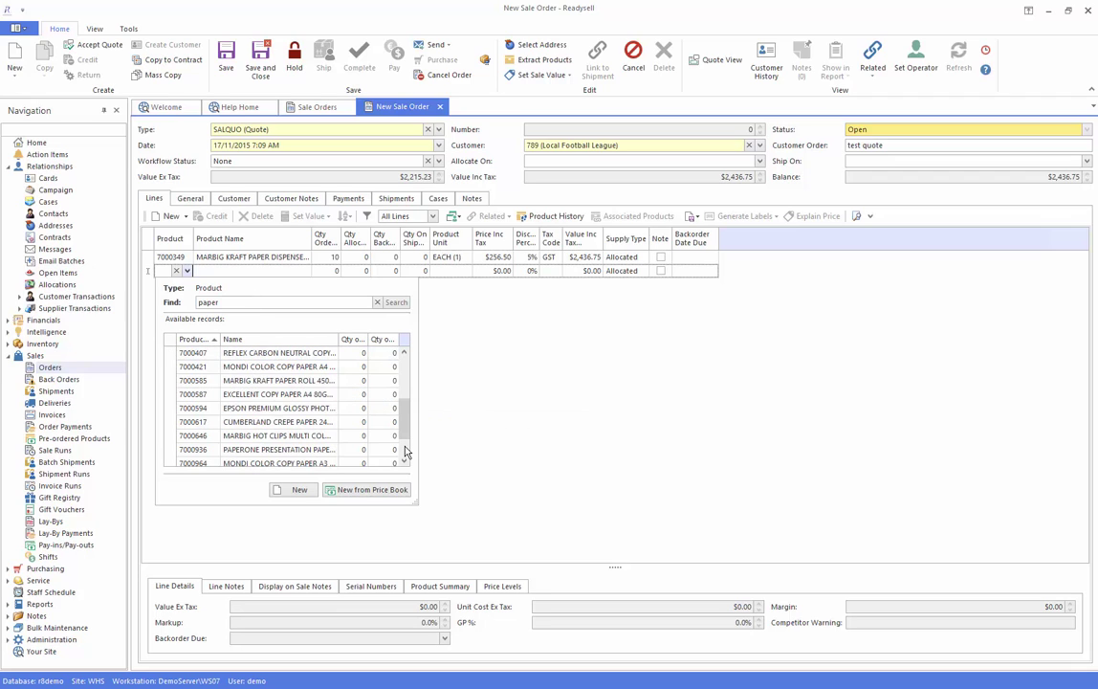
left_click(405, 451)
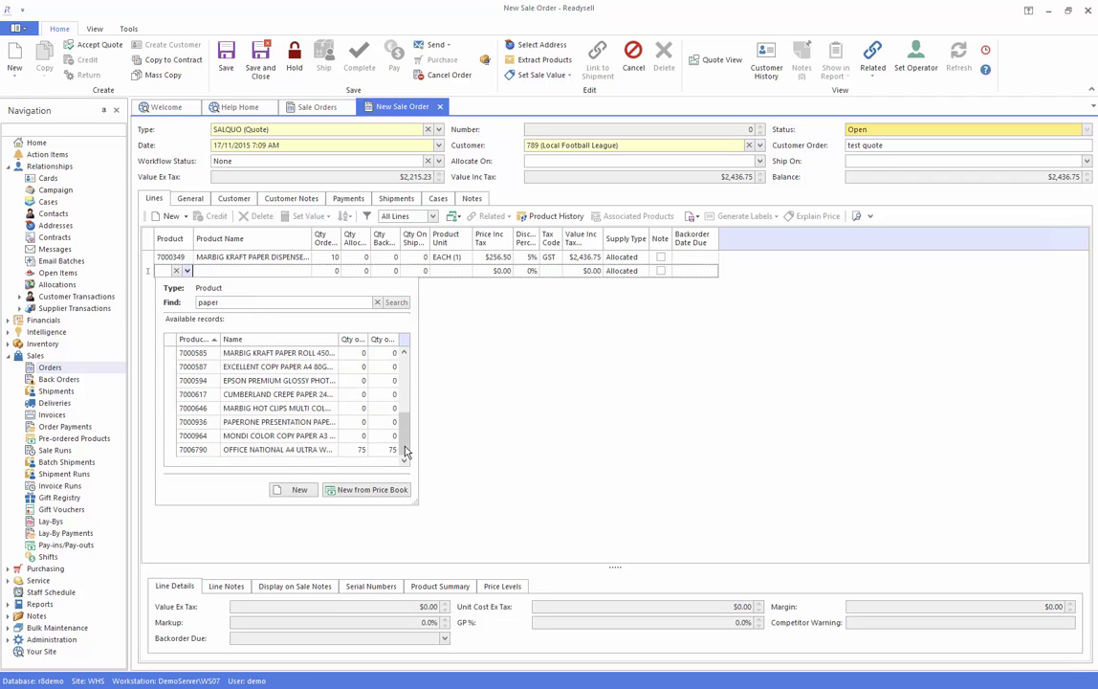
left_click(294, 449)
double_click(294, 450)
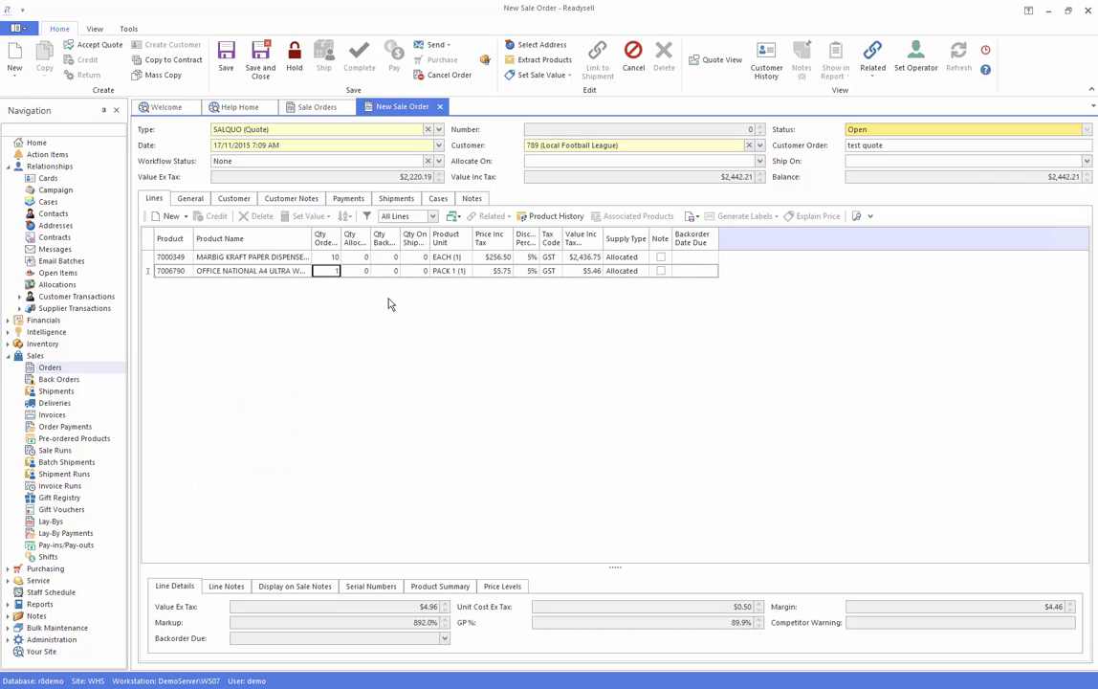
- Set the ordered quantity of product 7006790 to 20 and save the quote
type("20")
key("Tab")
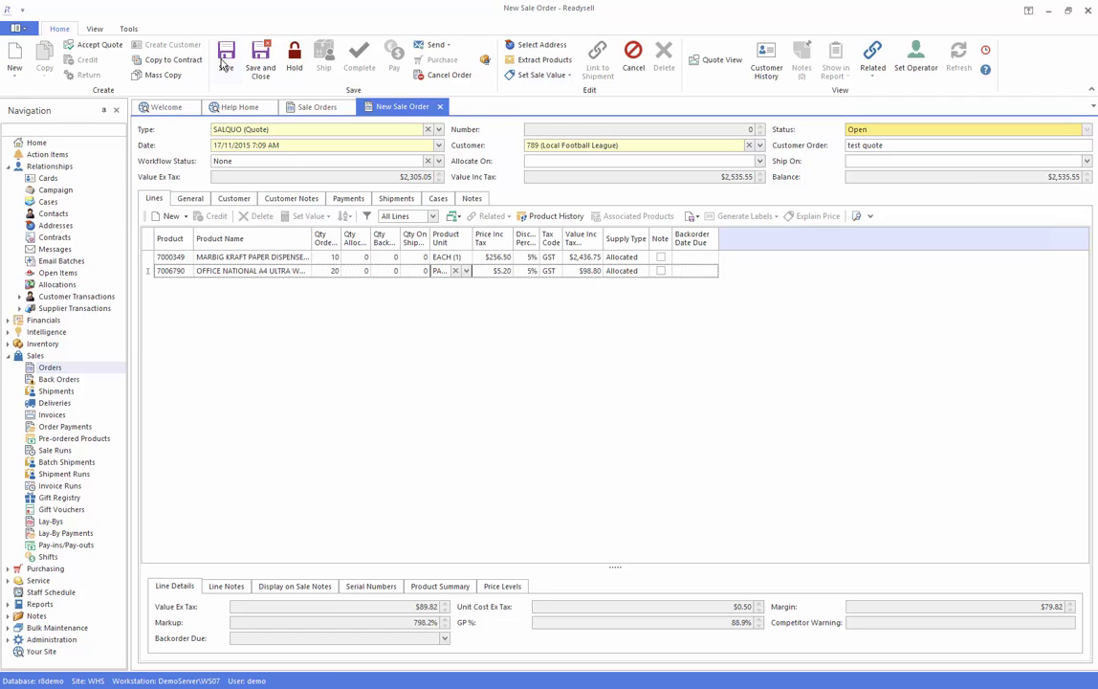
left_click(218, 67)
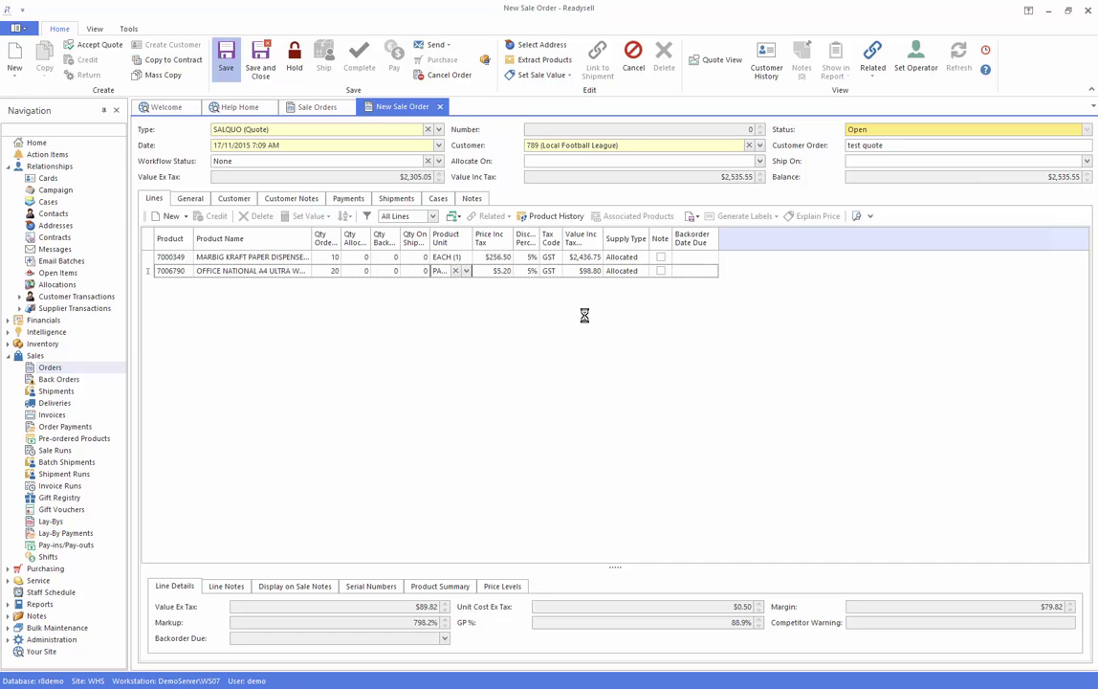
- Preview the quote in the Sales Order/Customer Credit Request/Quotation report, and close the preview
left_click(841, 79)
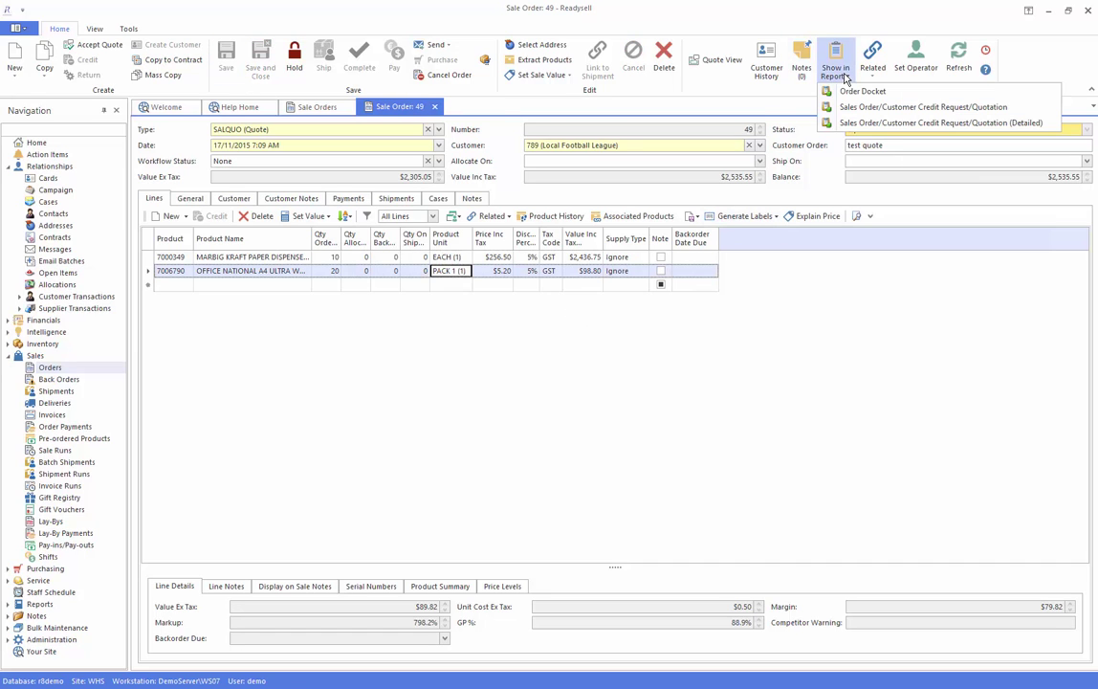
left_click(877, 108)
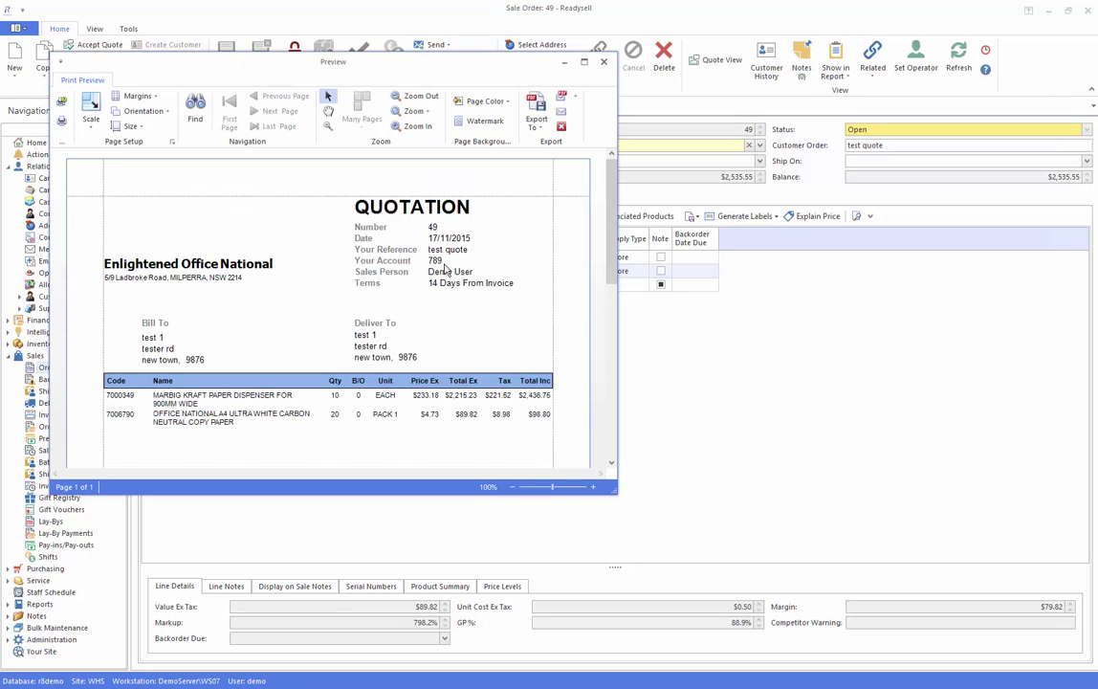
left_click(603, 61)
- Prepare a prompted email of the quote with the note "test" and minimise the email window without sending
left_click(433, 43)
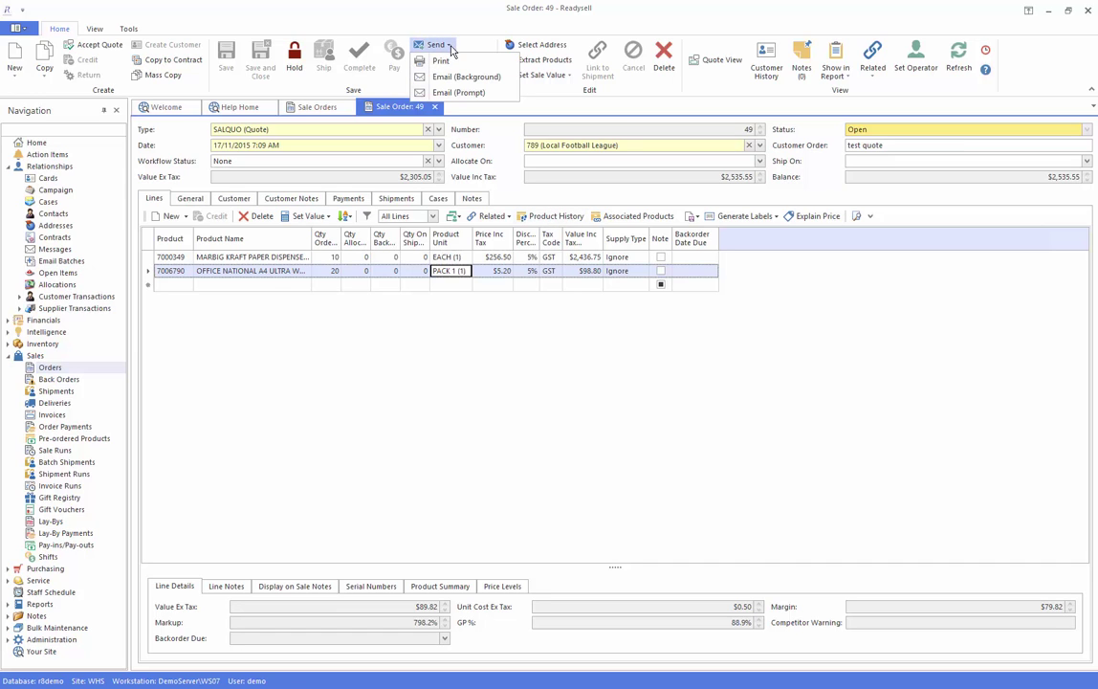
left_click(449, 92)
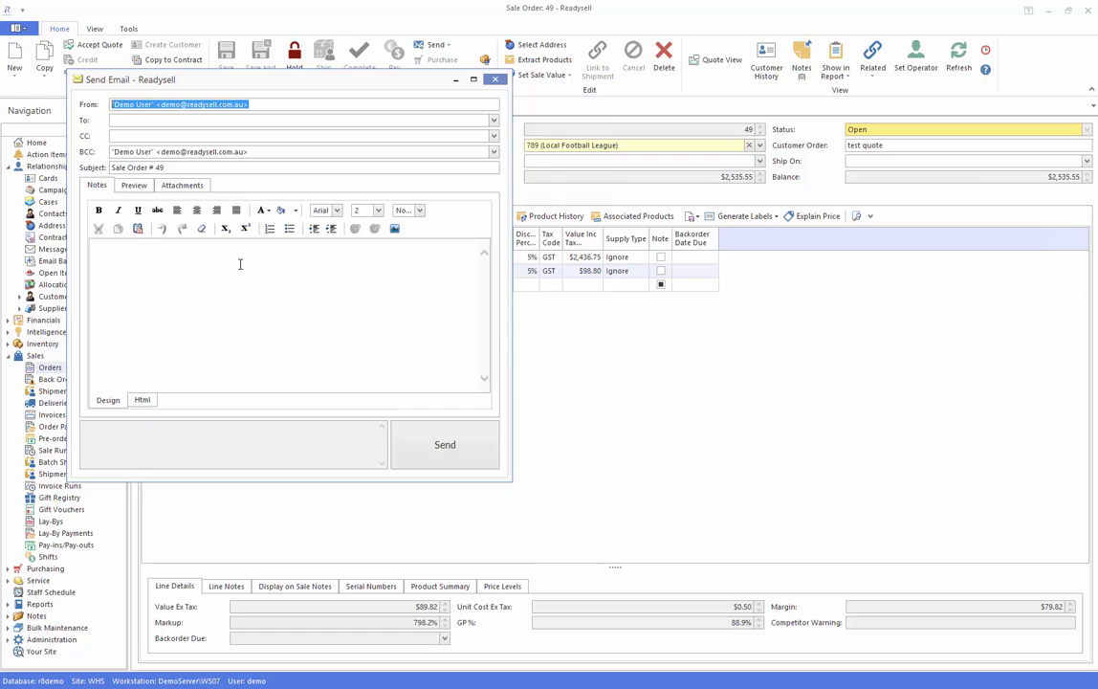
left_click(129, 264)
type("test")
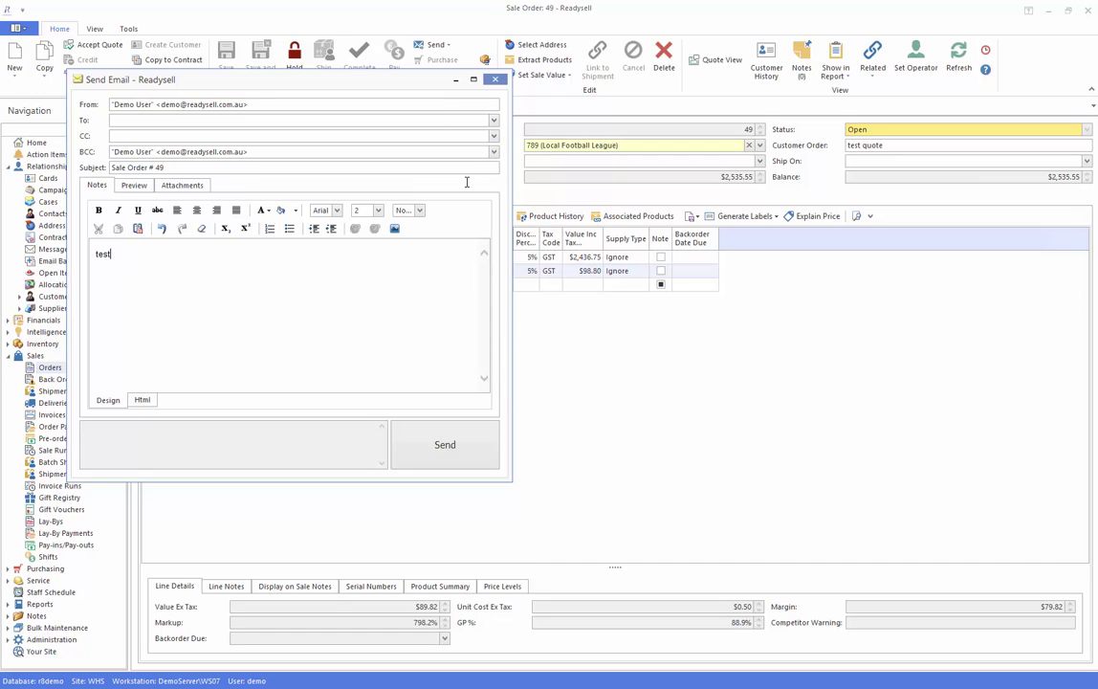
left_click(455, 80)
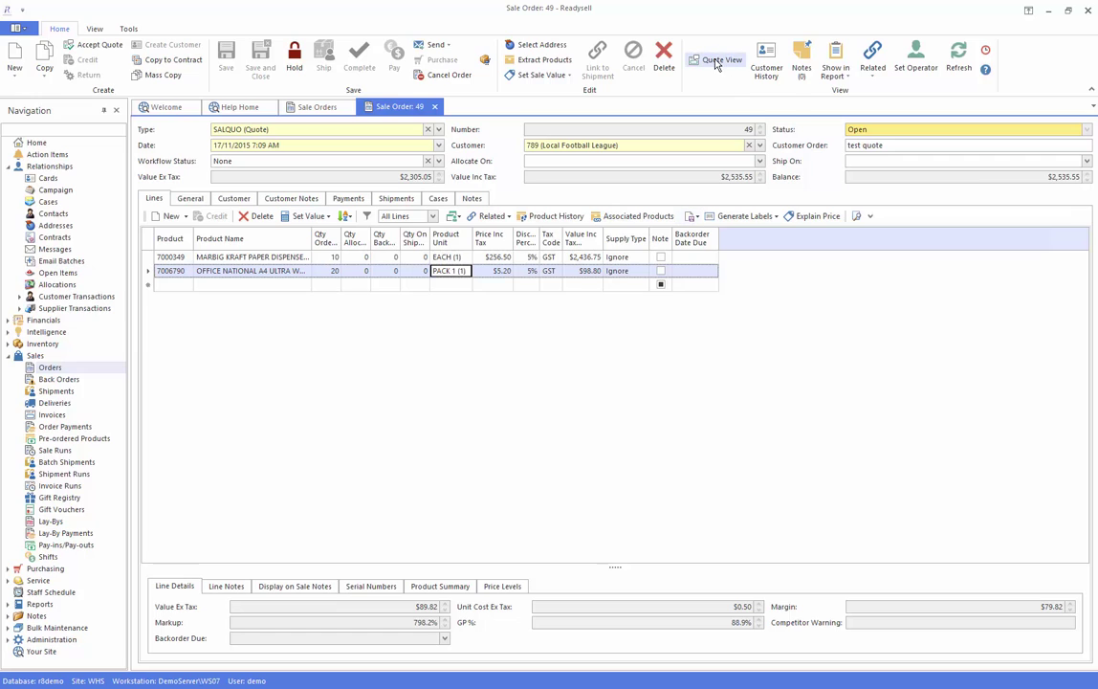
- Review the customer's sale order history and close the history window
left_click(765, 61)
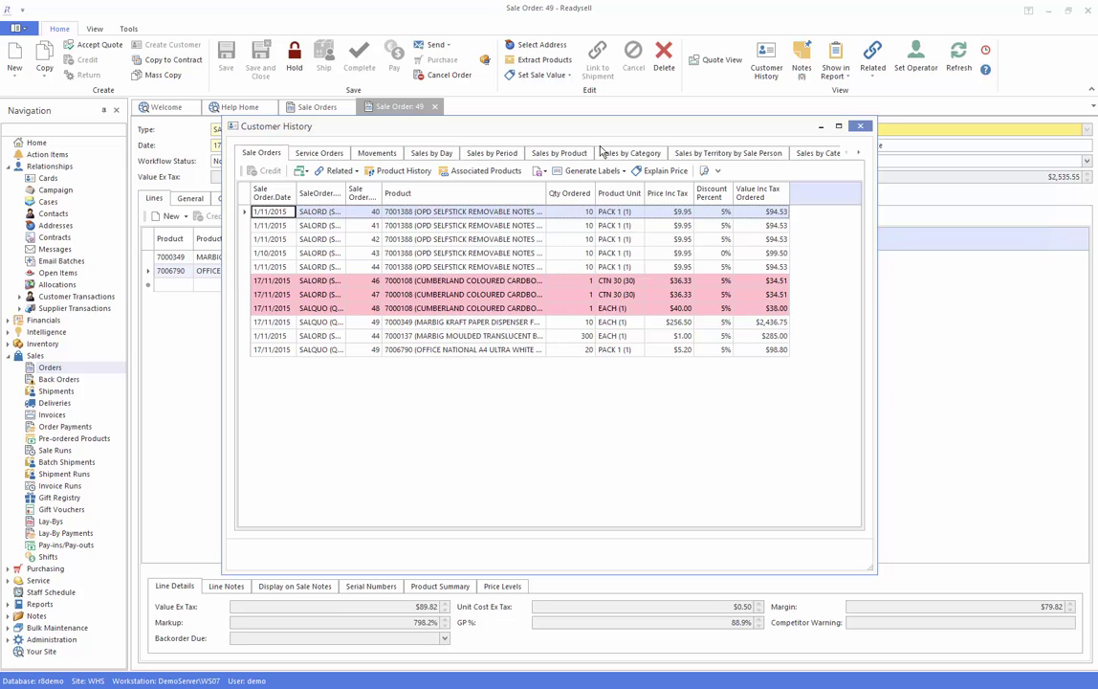
left_click(860, 128)
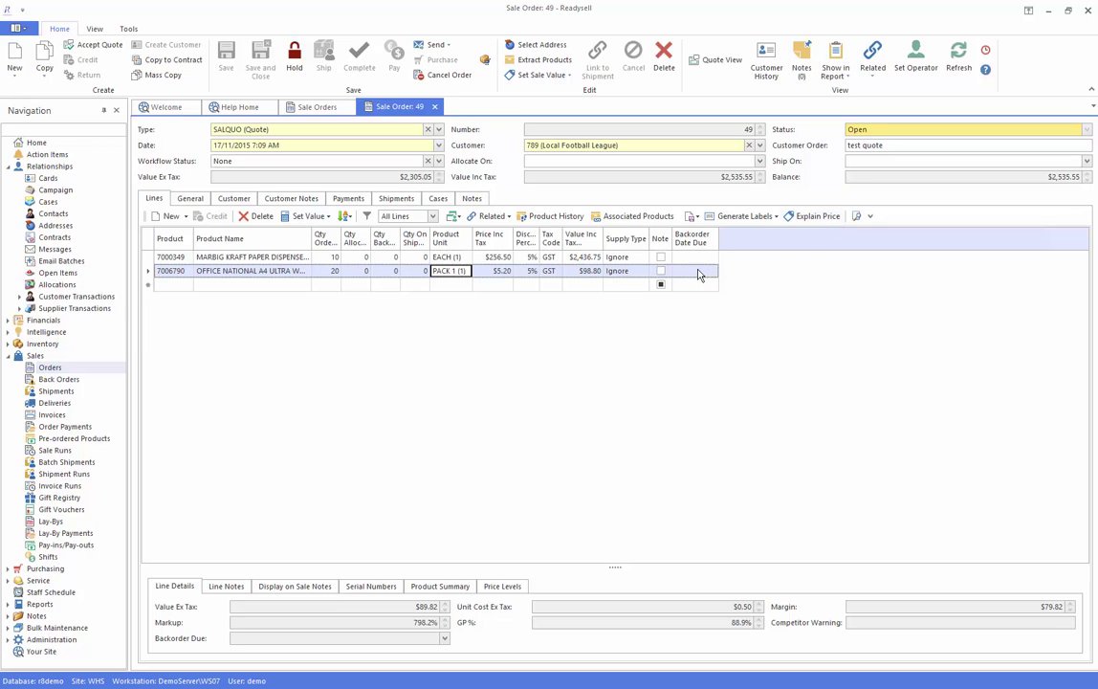
- Set the quote's required gross profit percentage to 20% and apply it
left_click(542, 75)
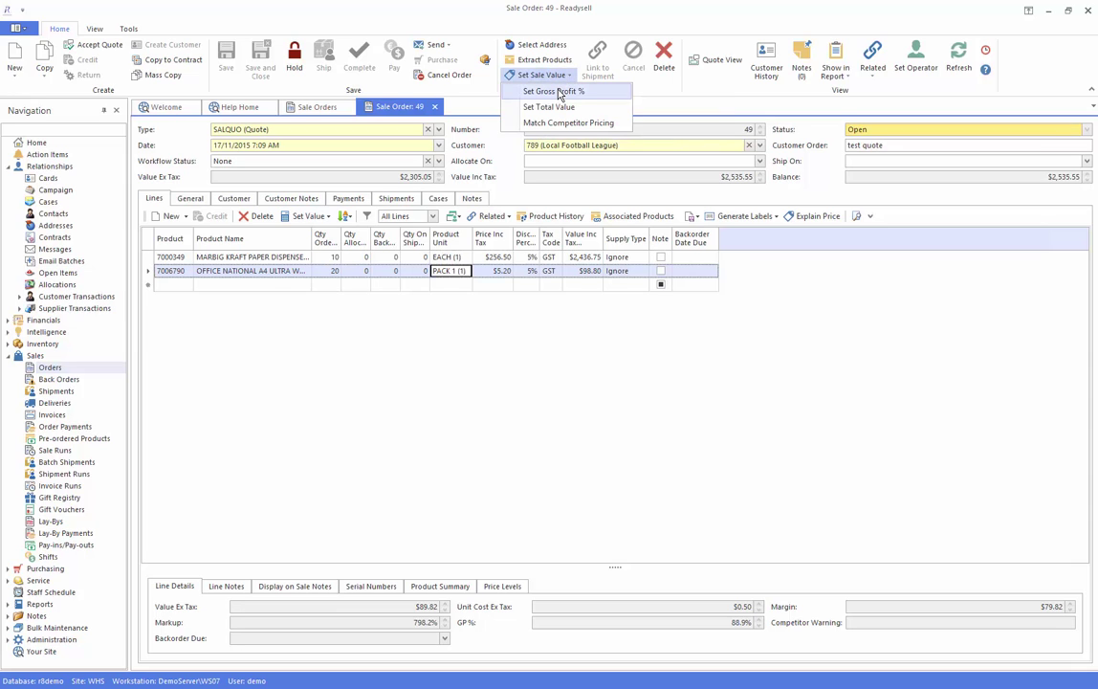
left_click(555, 91)
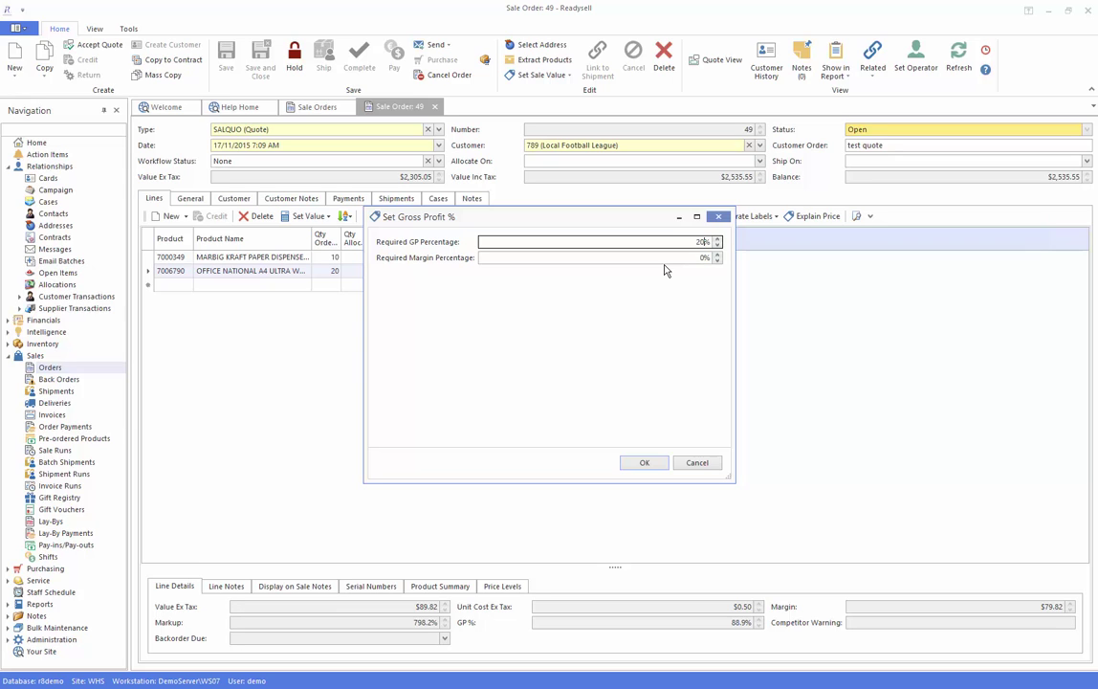
left_click(639, 462)
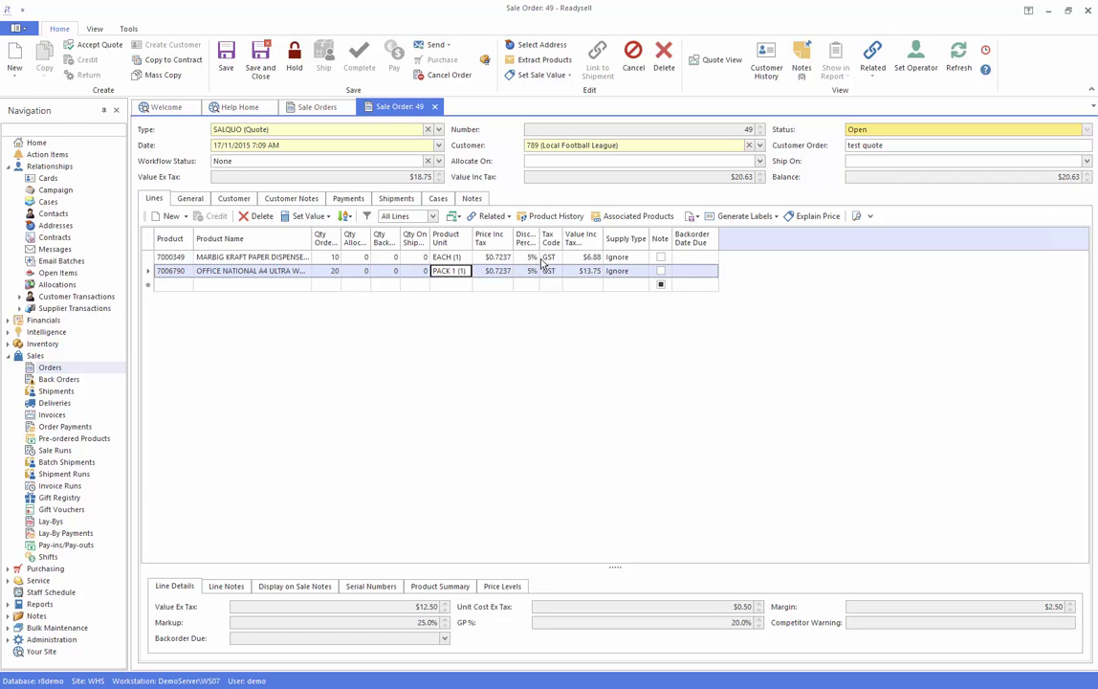
- Select all the quote lines and set their total sale value to 19.95
key("ctrl+a")
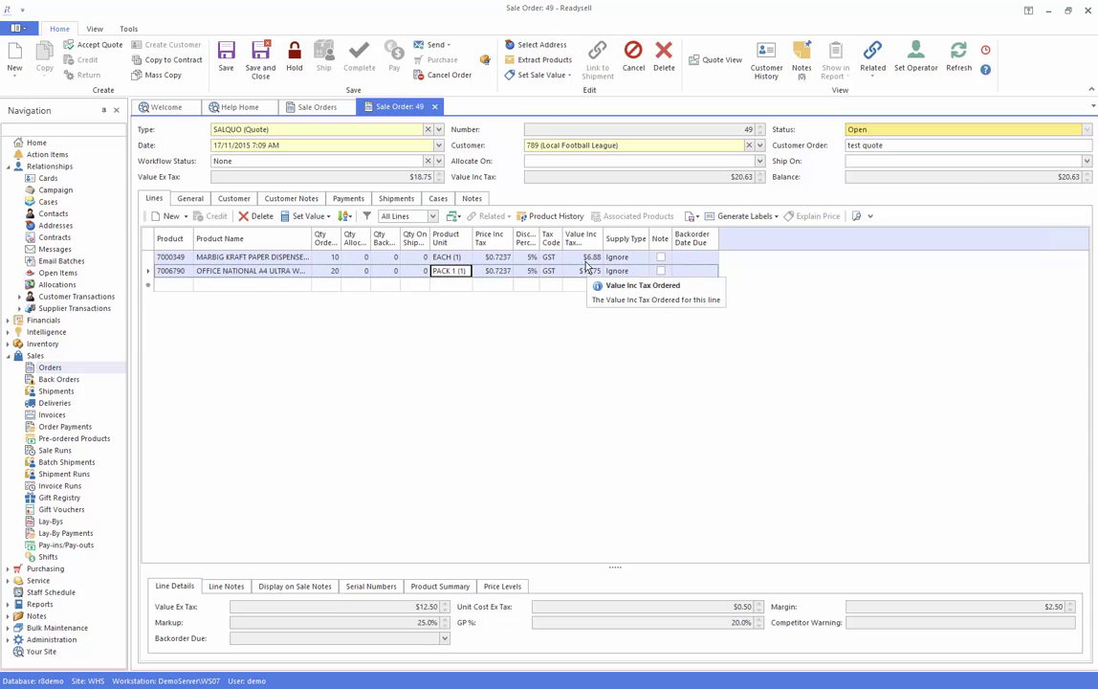
left_click(564, 75)
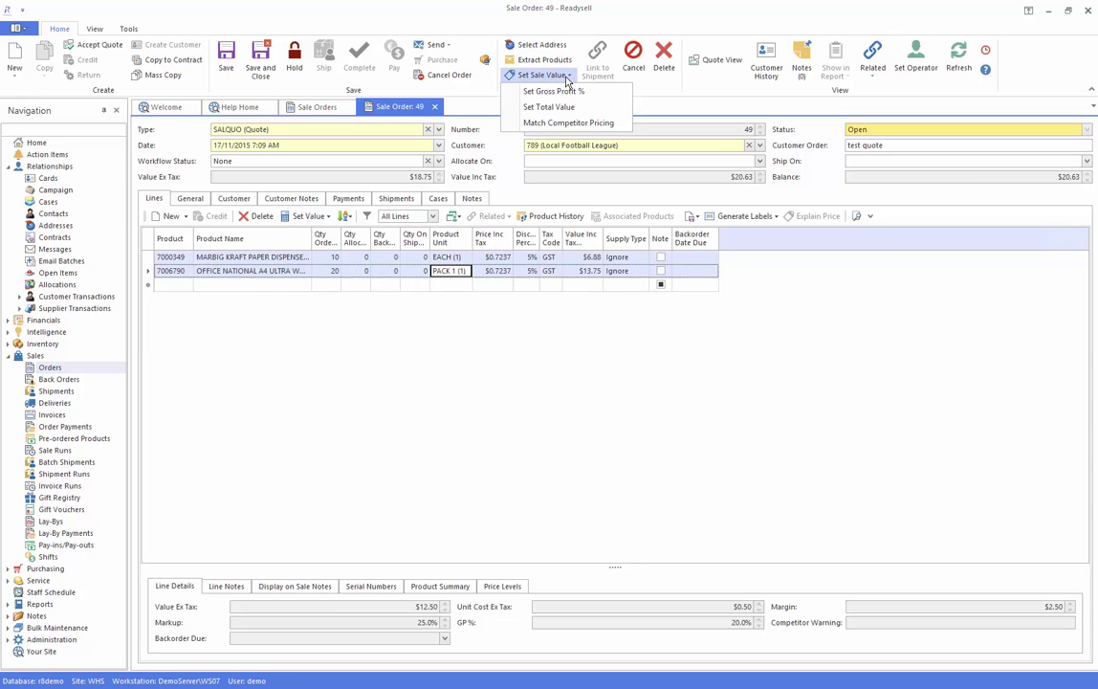
left_click(552, 107)
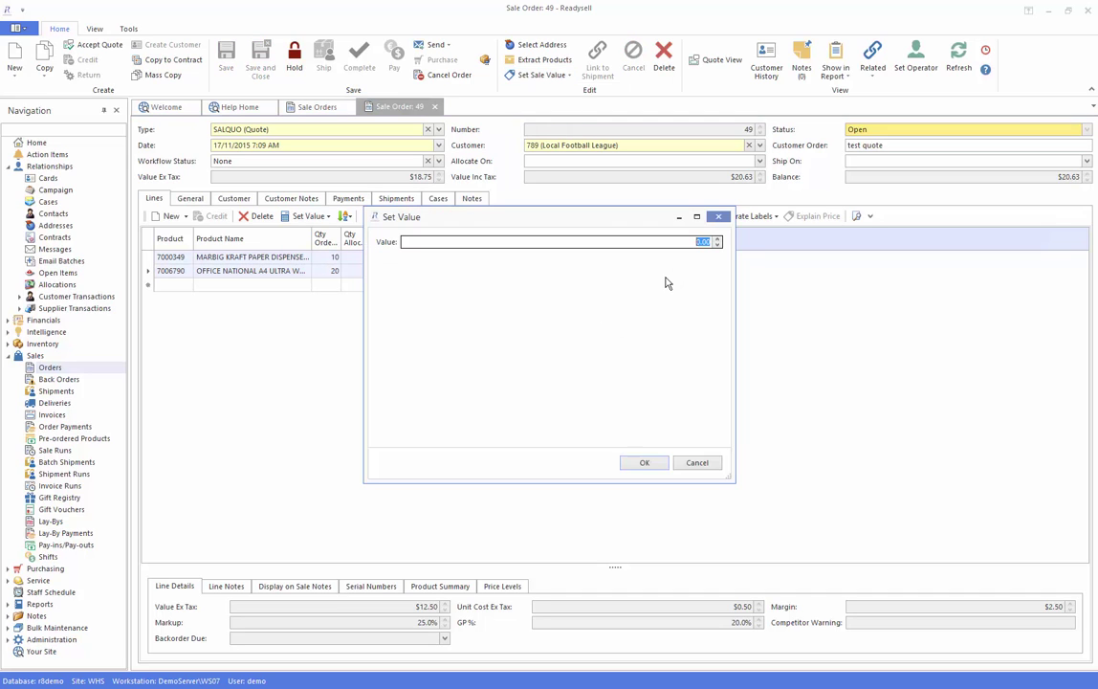
type("19.95")
left_click(643, 462)
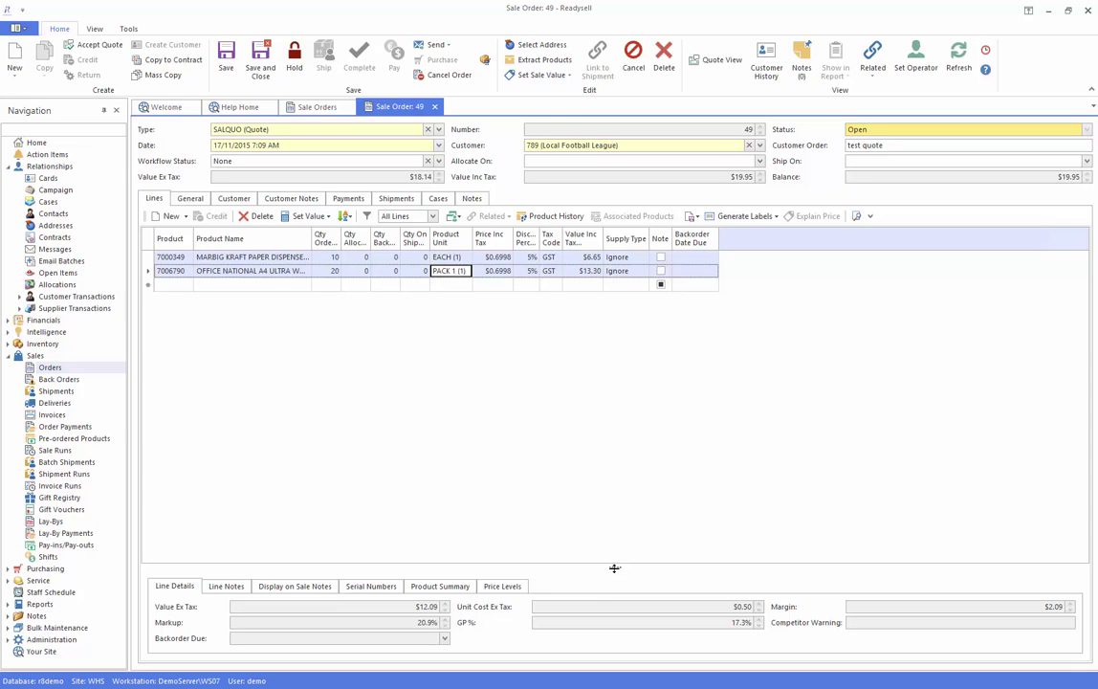
- Enlarge the line details area to review the selected product's price levels, and open the order in Quote View
left_click_drag(614, 568, 612, 385)
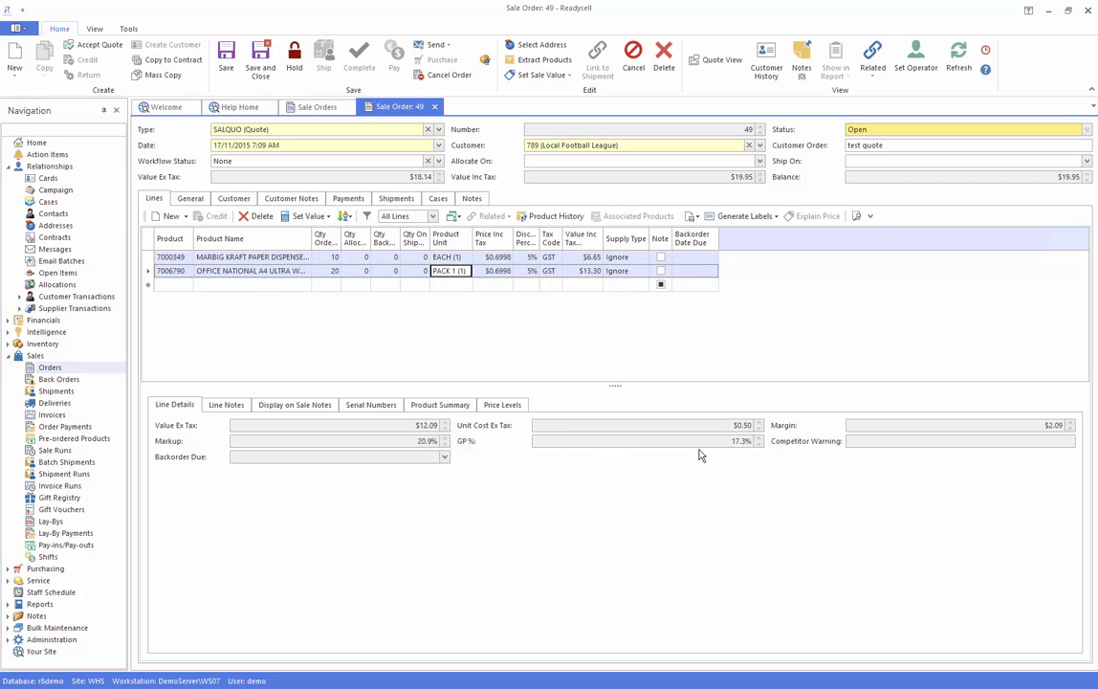
left_click(502, 405)
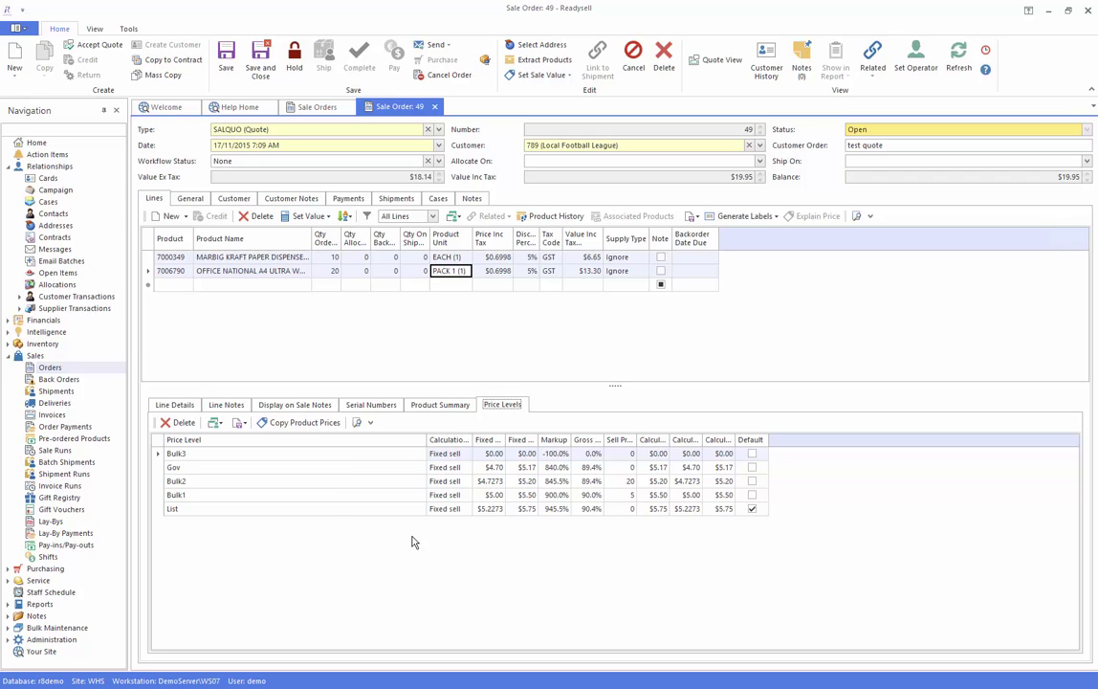
left_click(715, 62)
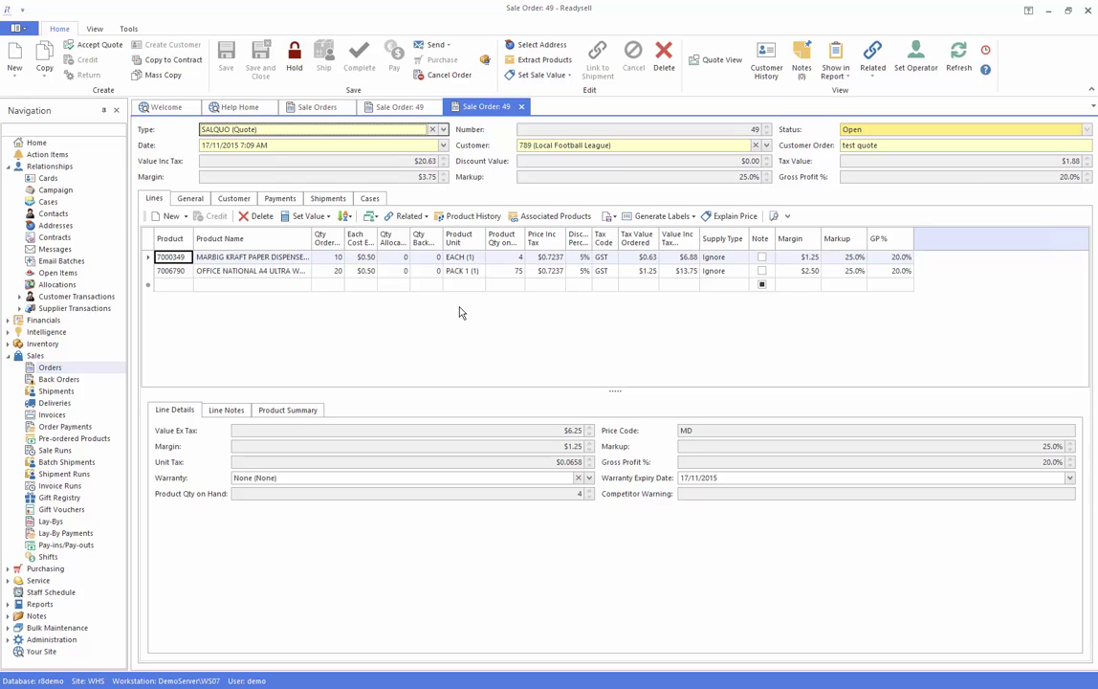
- Accept the quote to convert it into a sale order, and return to the quote to review its status and second product line
left_click(90, 48)
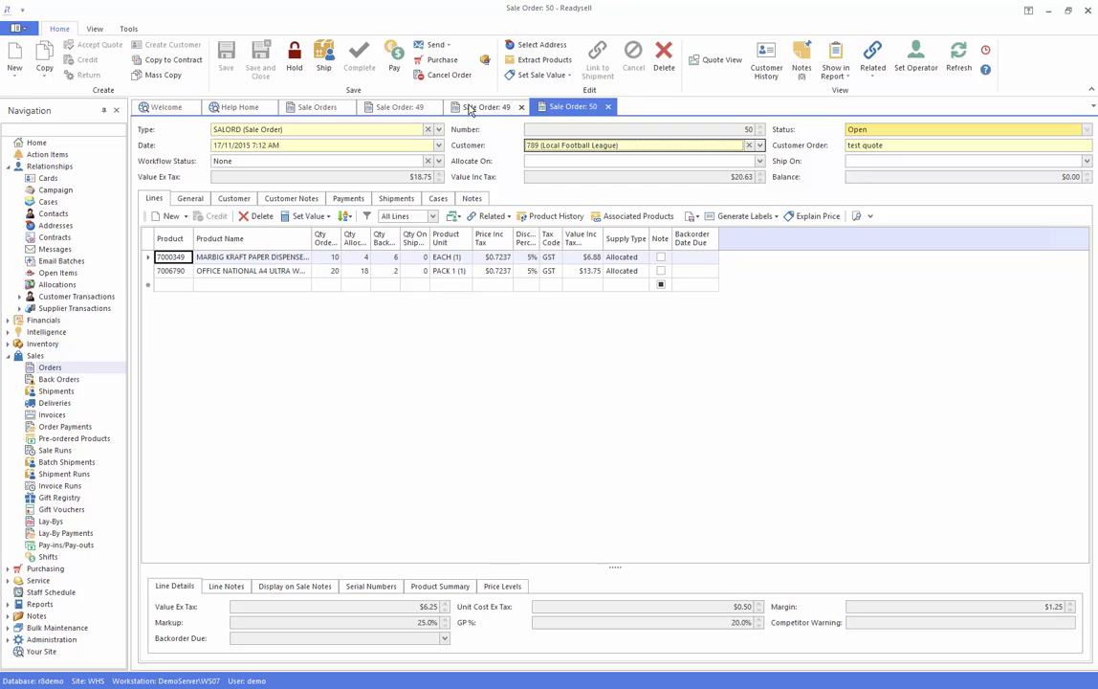
left_click(483, 106)
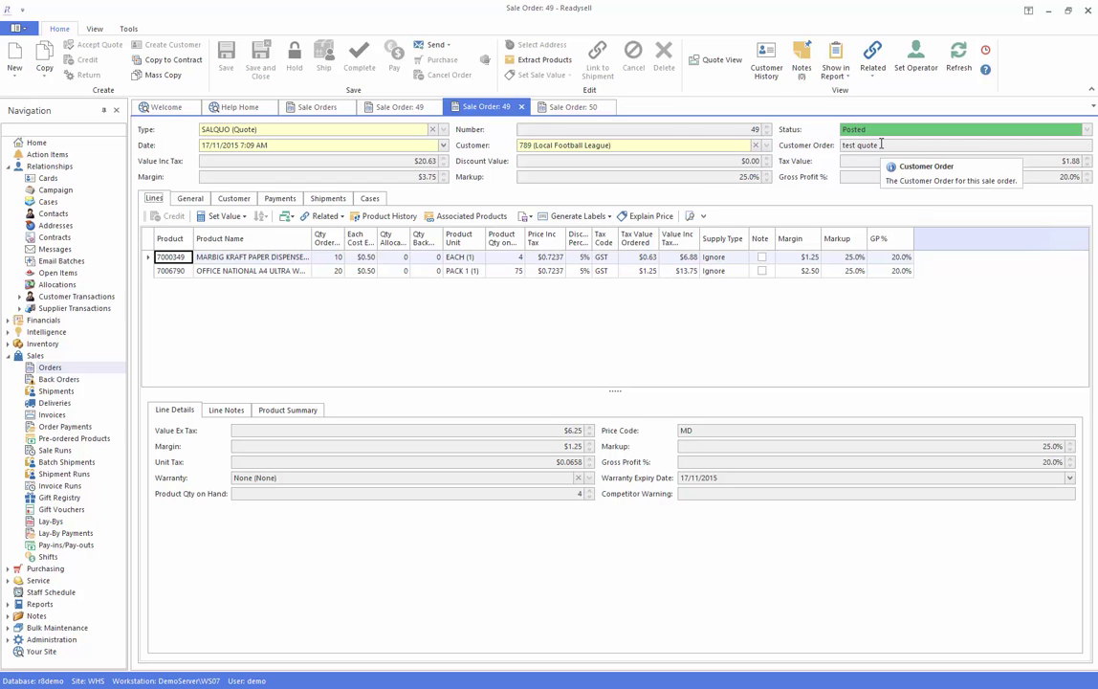
left_click(463, 272)
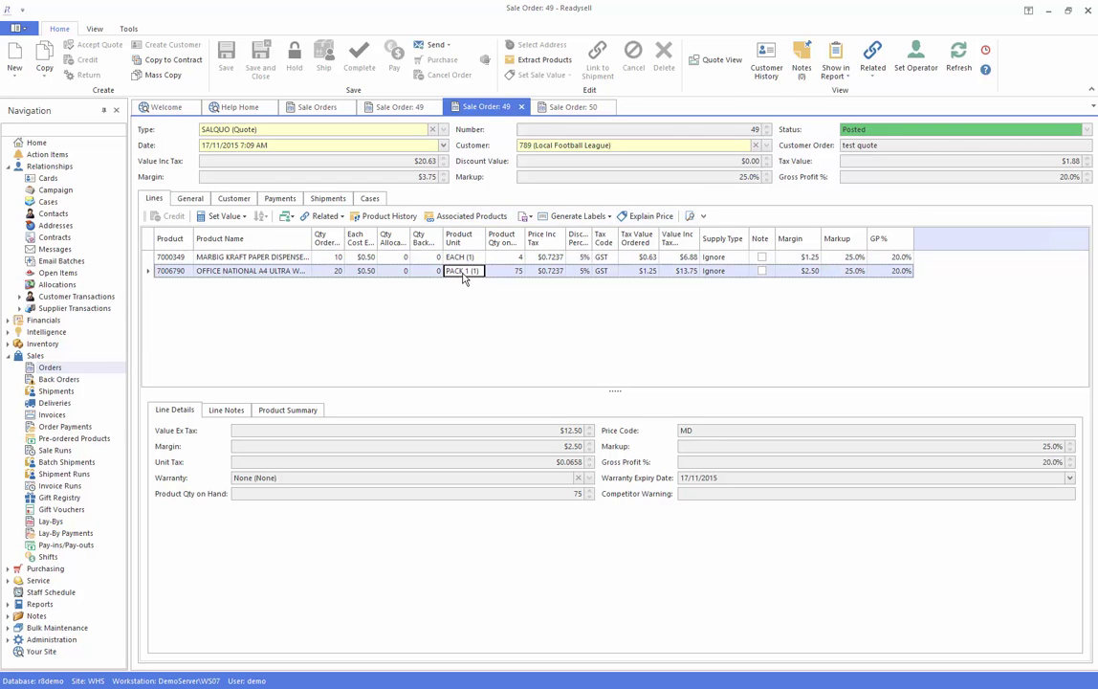